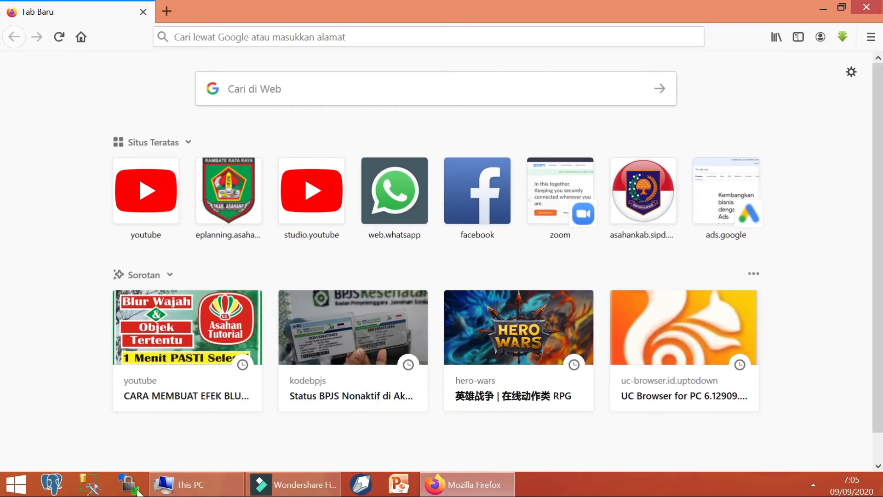
Check the computer name in the properties of This PC and look for that computer among the Network locations.
click(217, 489)
right_click(421, 296)
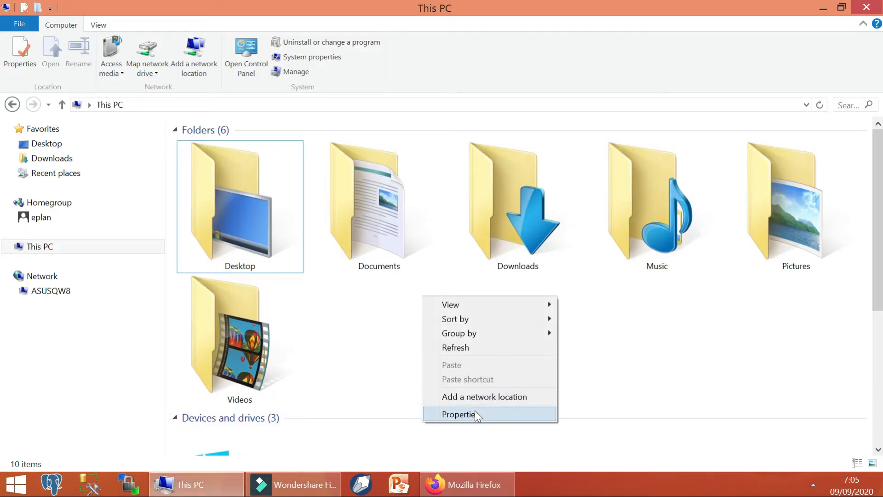
click(453, 415)
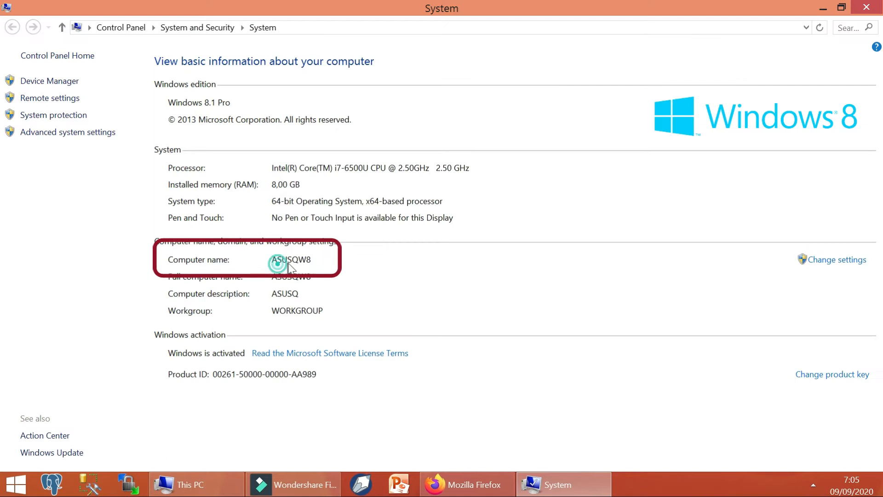
click(866, 7)
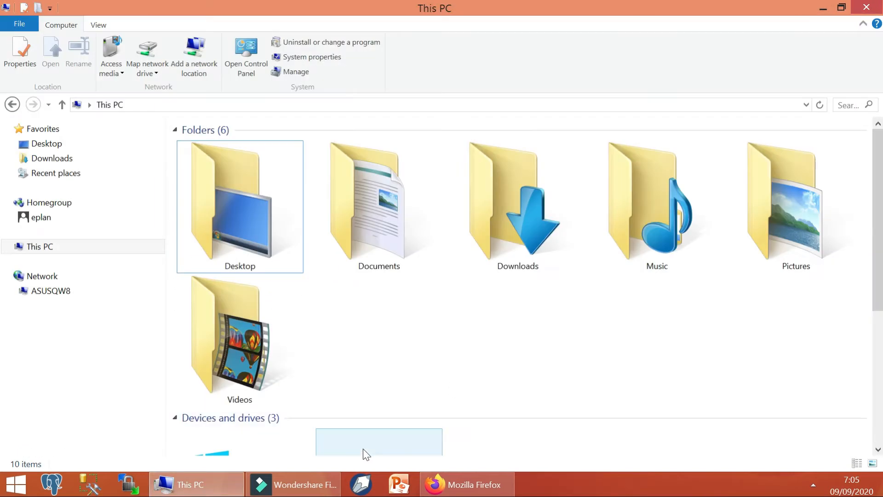
click(62, 274)
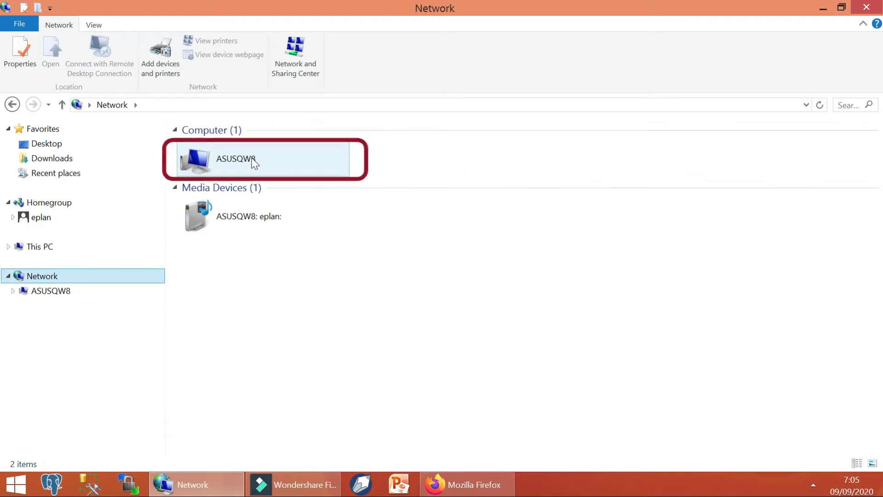
click(340, 345)
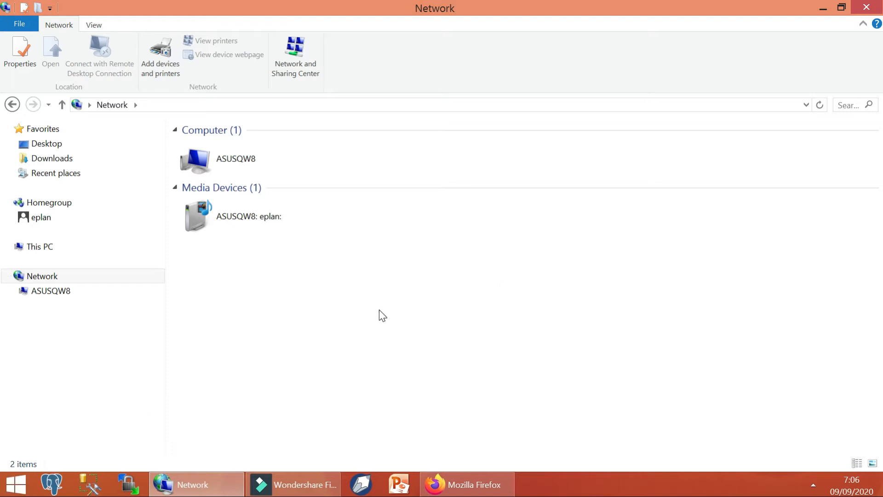
Review the basic system information again through the properties of This PC, and close it.
click(63, 247)
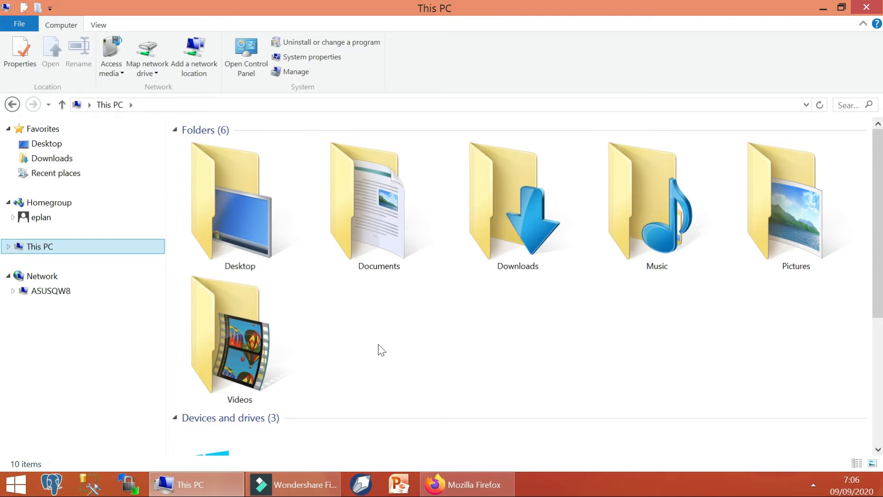
right_click(365, 339)
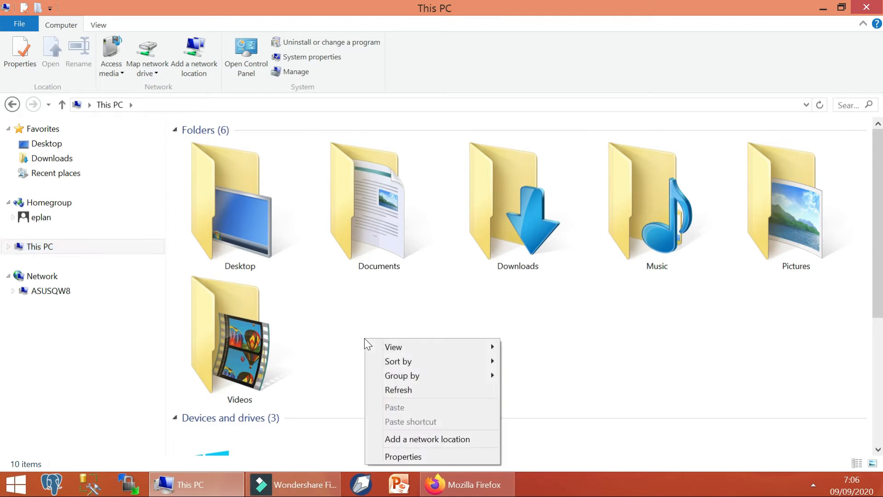
click(426, 456)
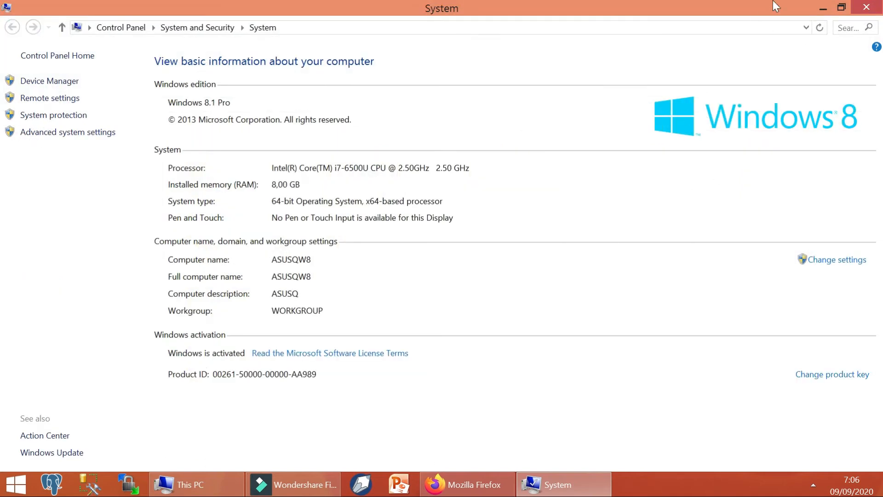
click(866, 7)
click(510, 381)
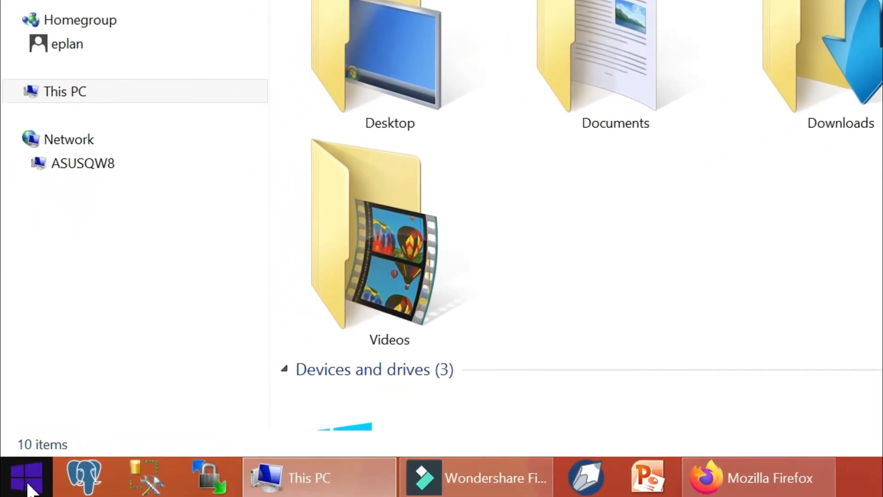
Open the computer name settings from the System information and set the computer description to ASUSQW.
right_click(18, 491)
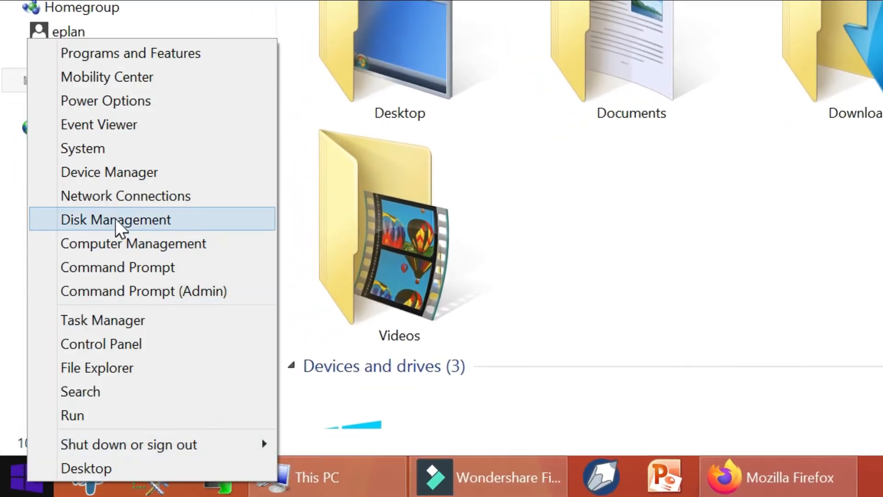
click(115, 150)
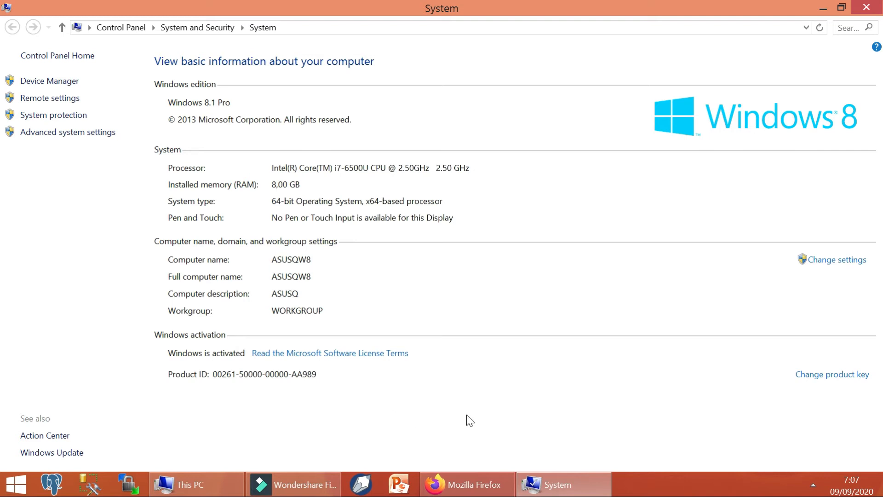
click(848, 266)
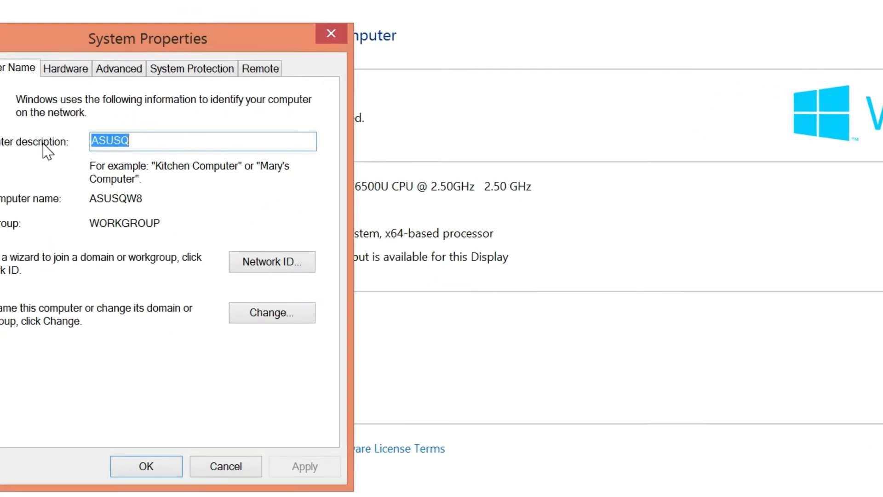
drag(118, 39, 643, 42)
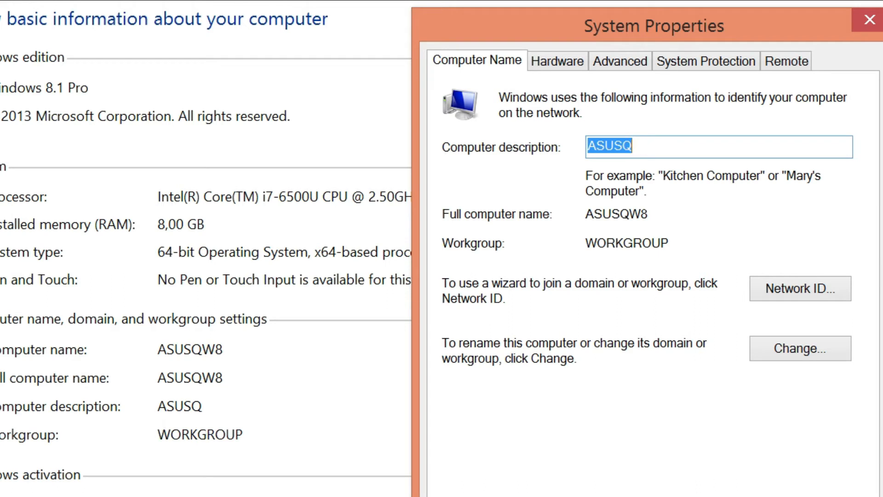
click(633, 146)
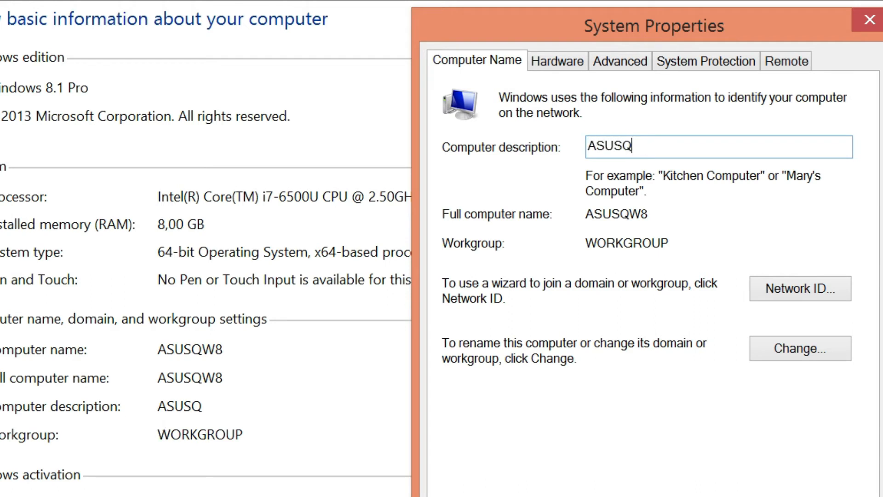
text(W)
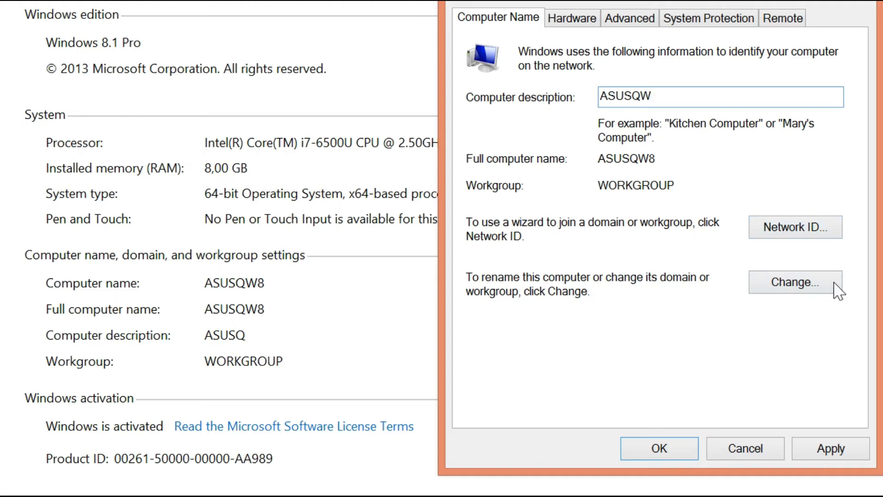
Rename the computer to ASUSQW, keeping its workgroup membership, and postpone the restart.
click(812, 289)
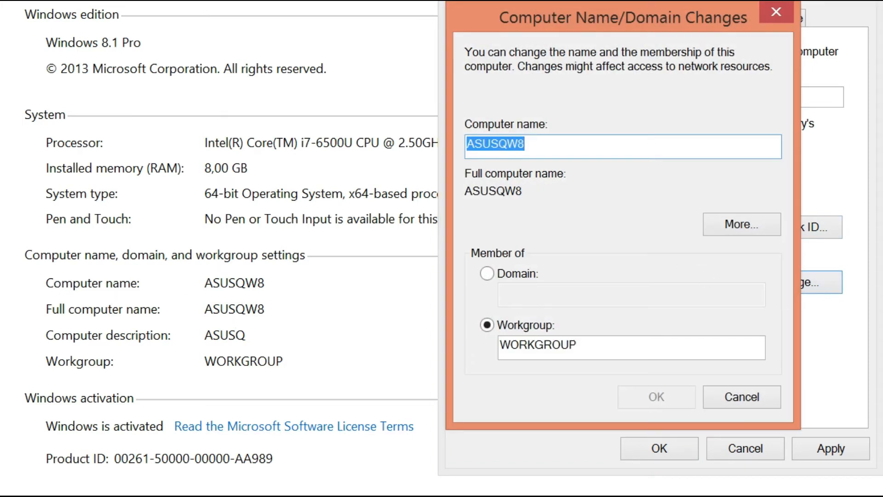
click(525, 144)
key(BackSpace)
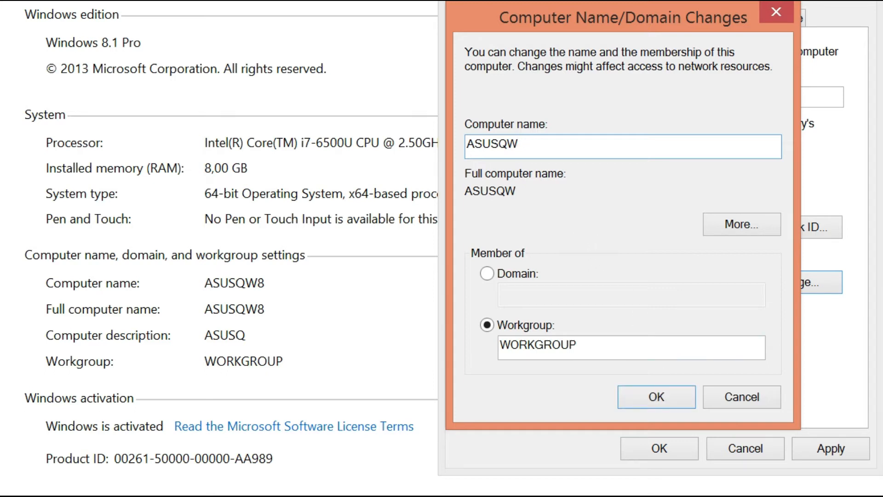
click(674, 397)
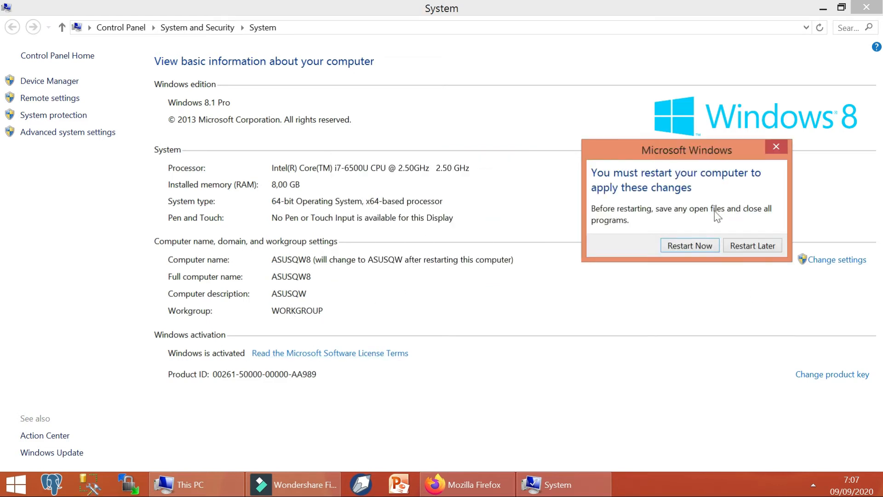
click(754, 246)
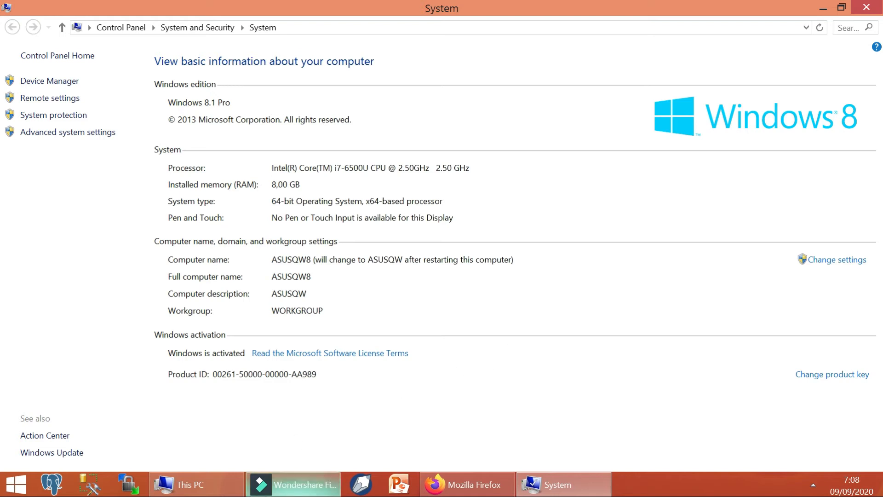
Switch to File Explorer and open the DATA (D:) drive under This PC.
click(212, 493)
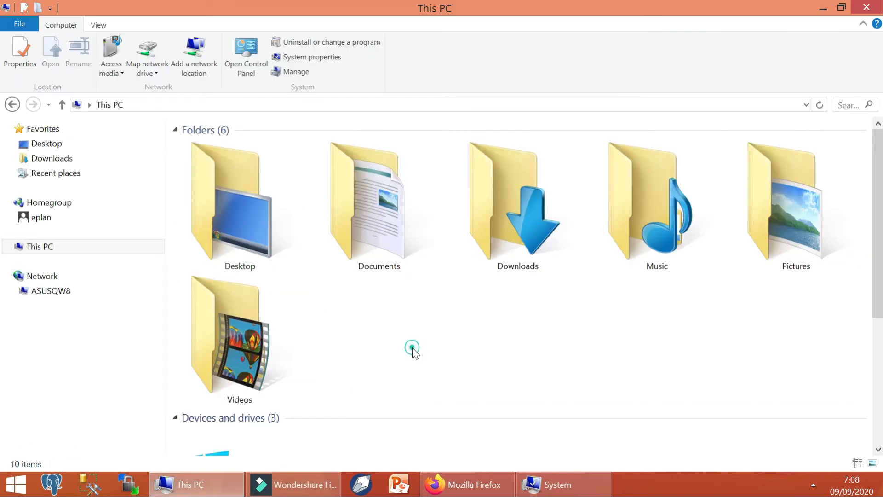
click(64, 247)
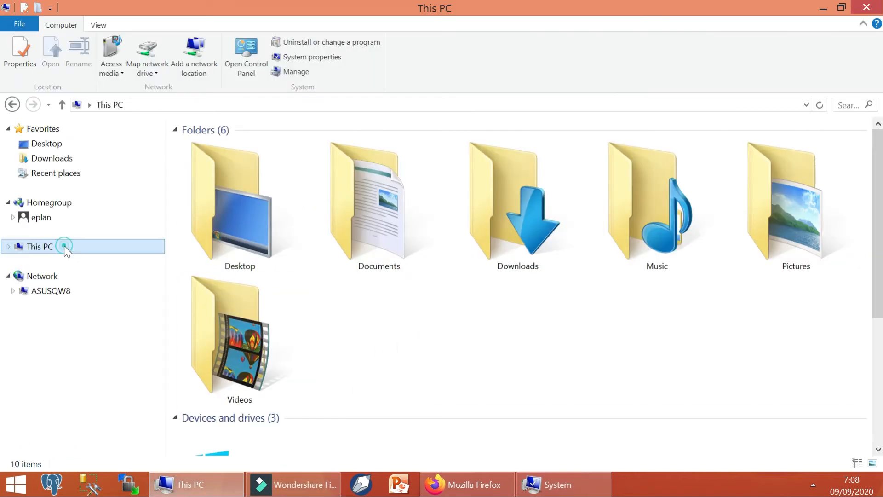
click(9, 247)
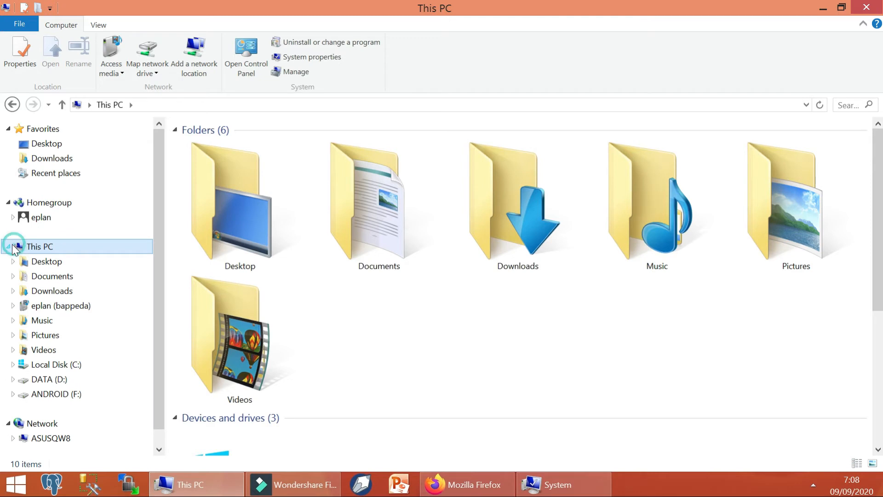
click(64, 381)
double_click(352, 269)
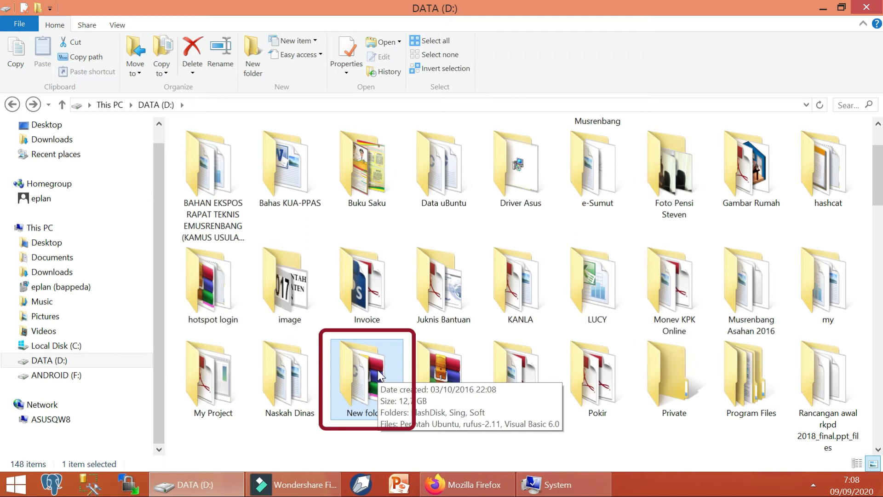
Open the network sharing settings of the folder named New folder on the DATA (D:) drive.
click(366, 437)
right_click(379, 367)
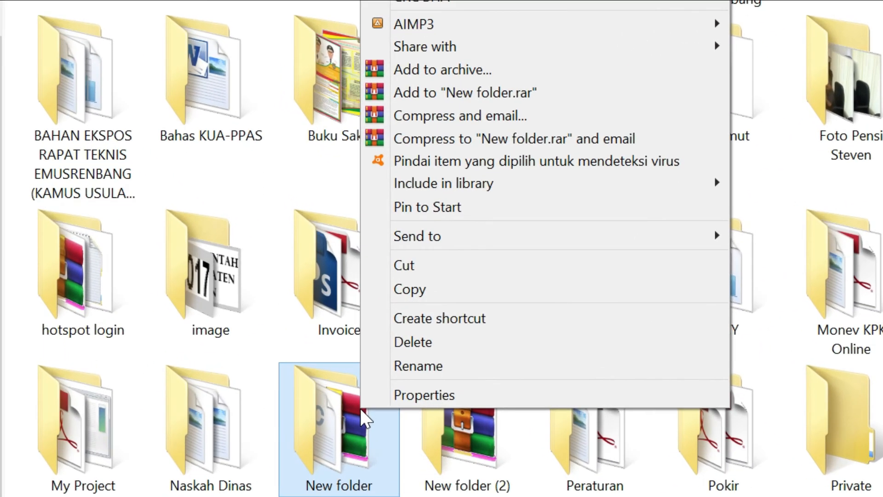
click(427, 392)
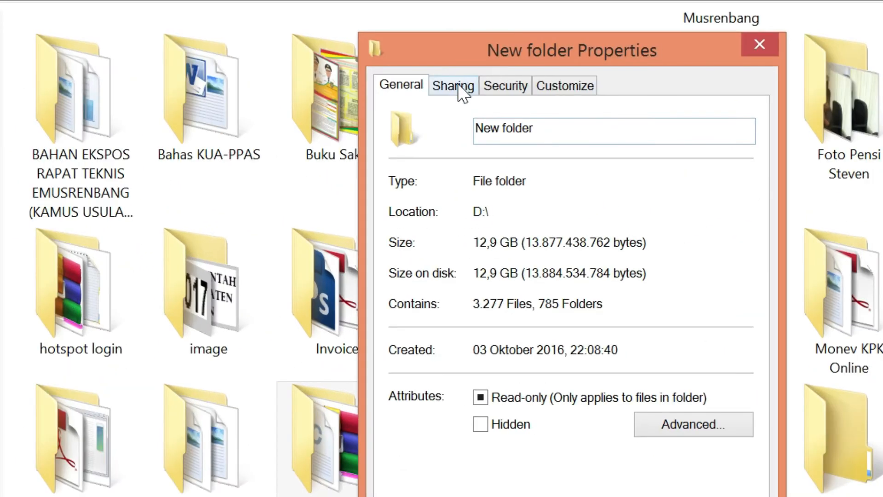
click(457, 86)
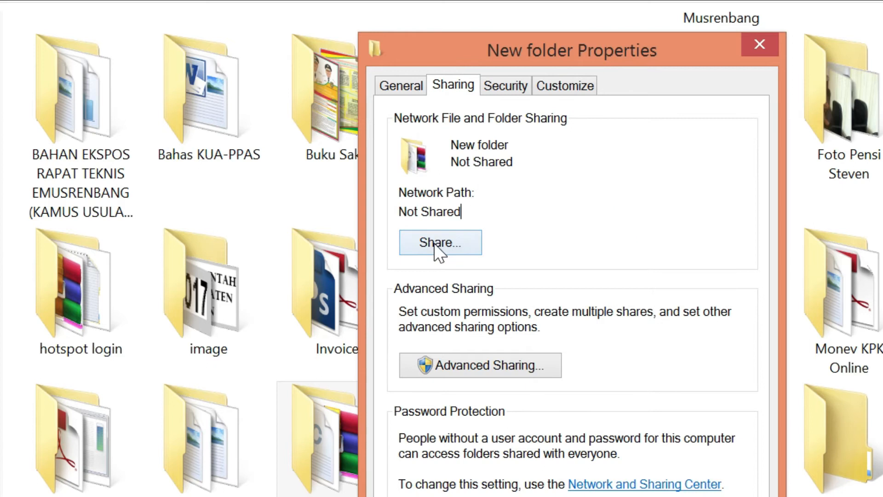
click(434, 243)
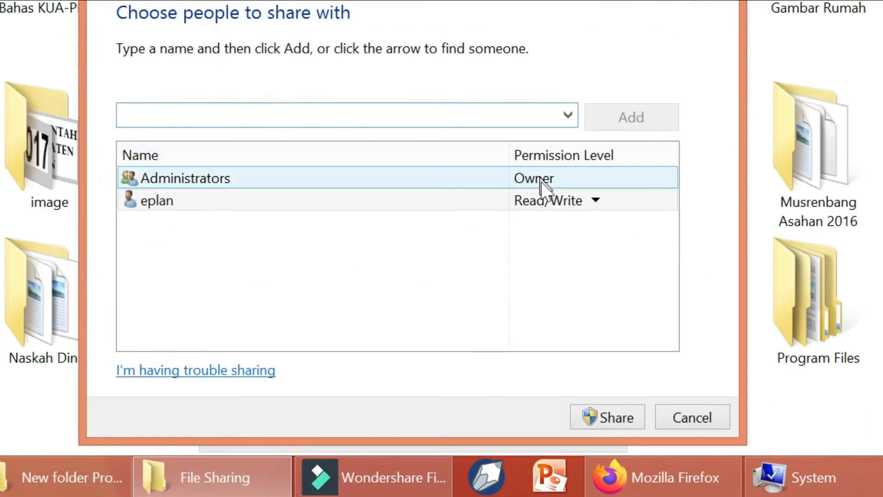
Examine which accounts can be added to the share and which permission levels the listed user can have.
click(568, 116)
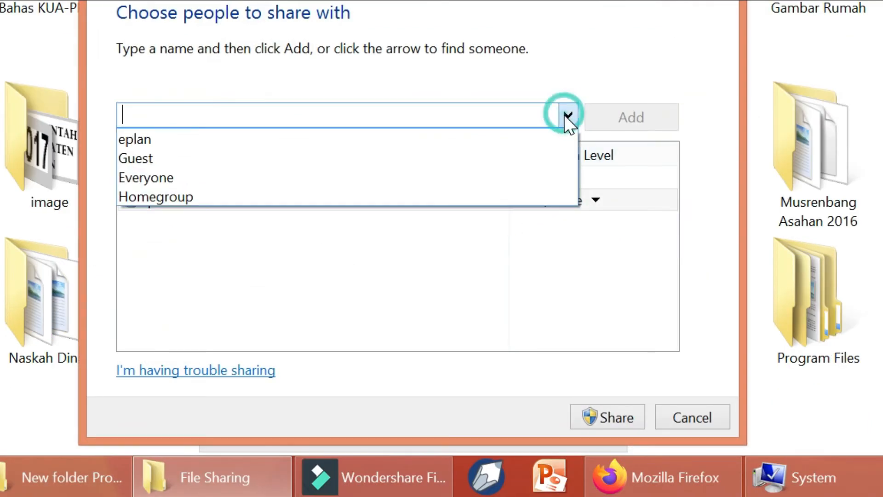
click(568, 116)
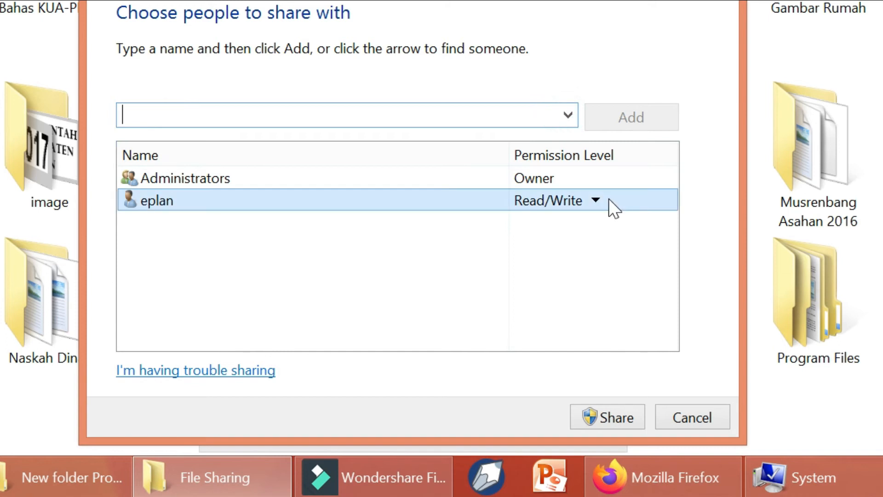
click(596, 199)
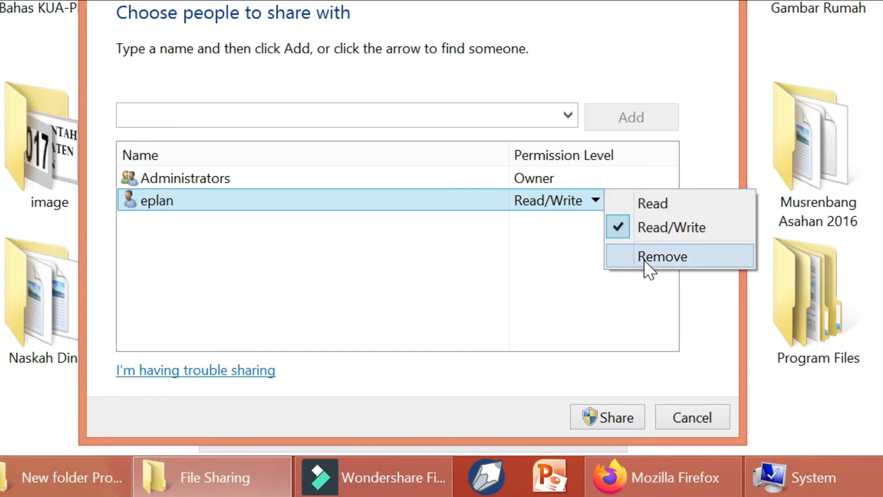
click(542, 232)
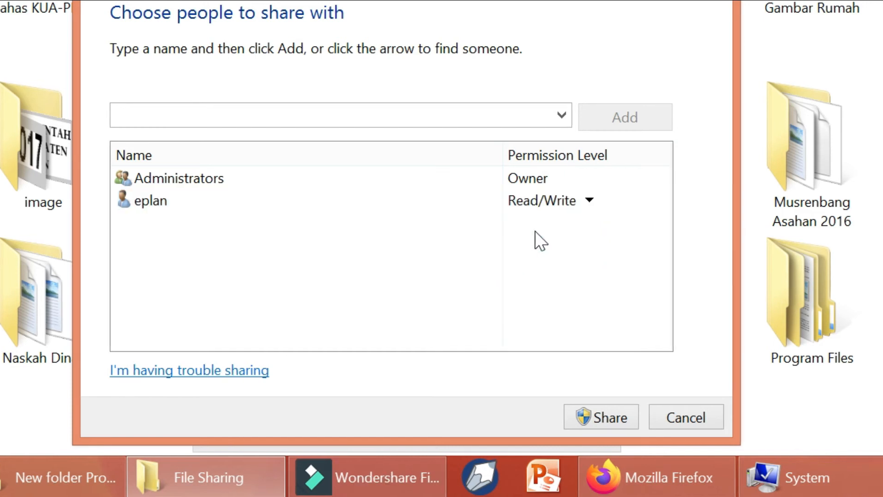
click(591, 201)
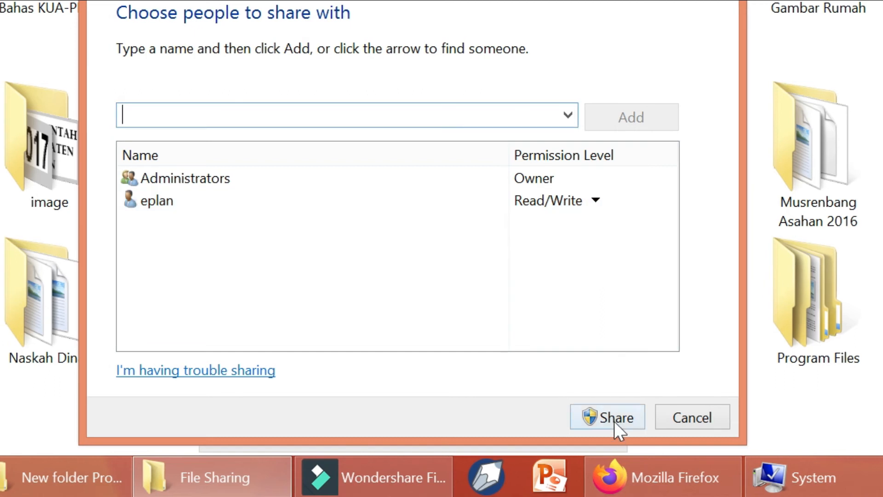
Share New folder with the listed accounts, leaving the settings of its previously shared Soft subfolder unchanged.
click(614, 421)
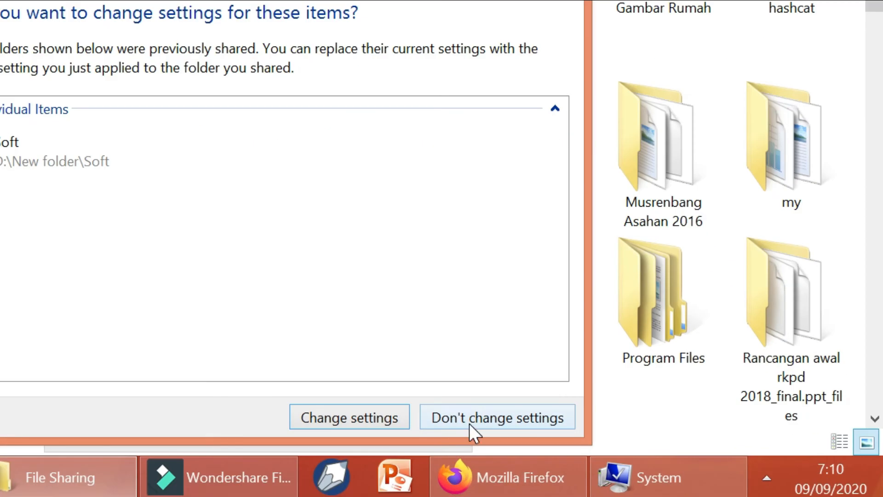
click(469, 423)
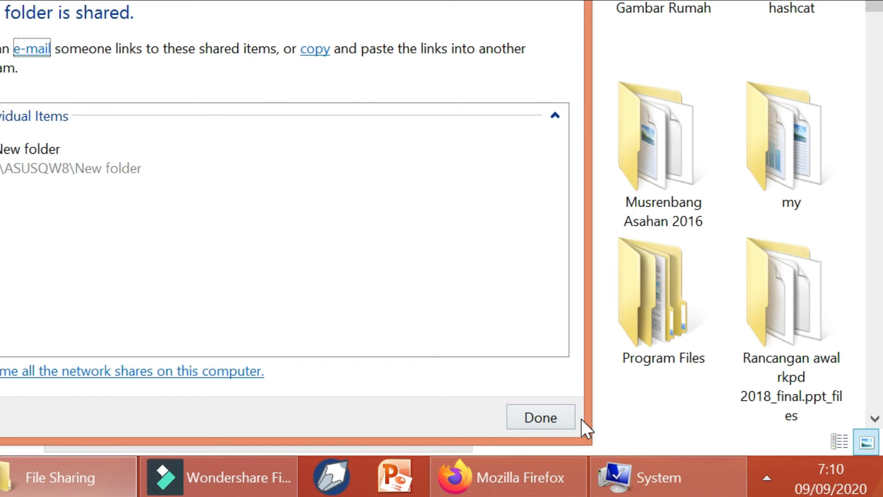
click(564, 418)
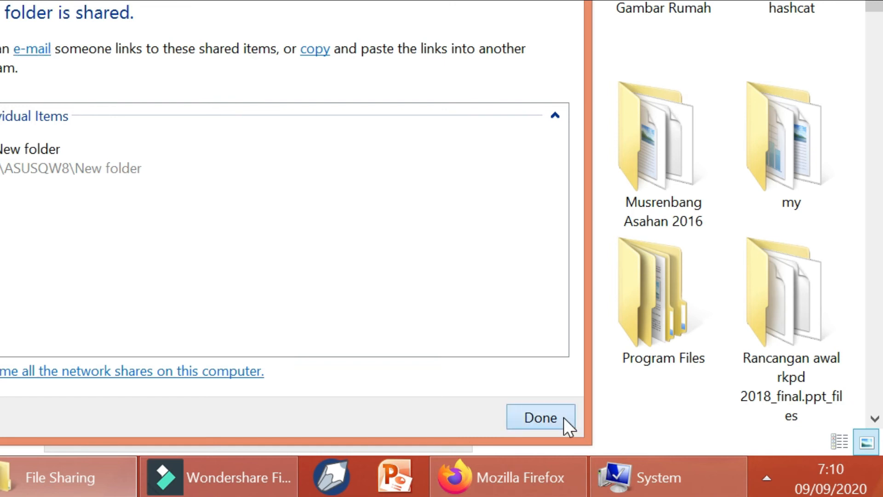
Close the sharing confirmation and check the contents of New folder through the ASUSQW8 computer on the network, returning to its list of shares.
click(228, 422)
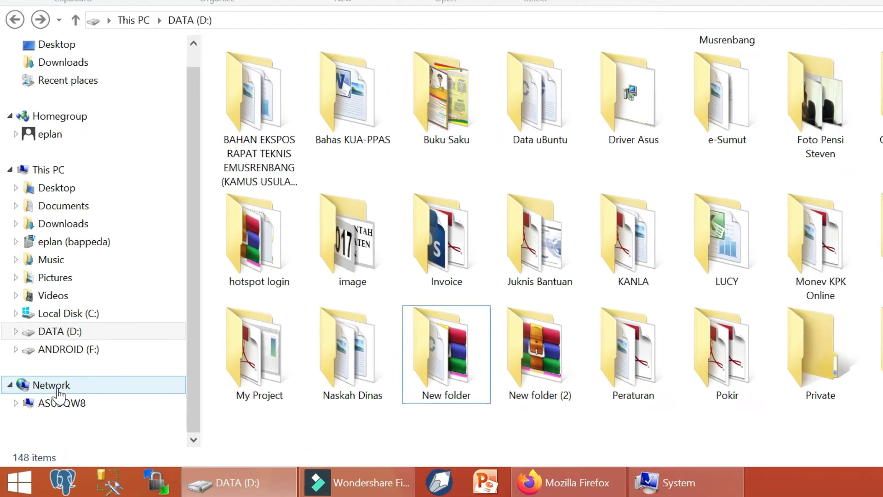
click(59, 395)
click(289, 88)
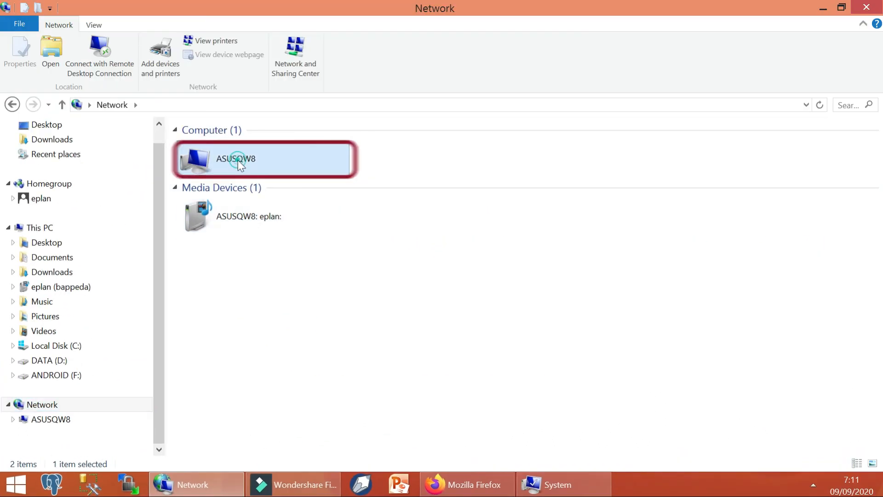
double_click(238, 160)
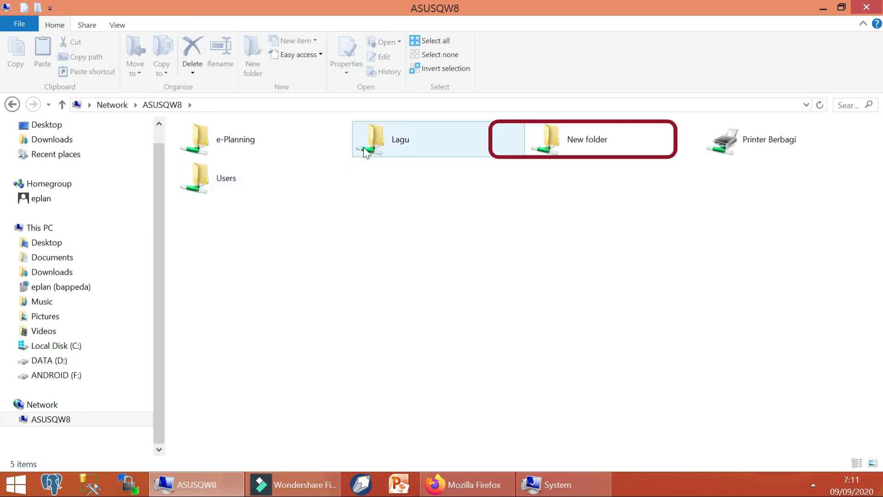
double_click(567, 147)
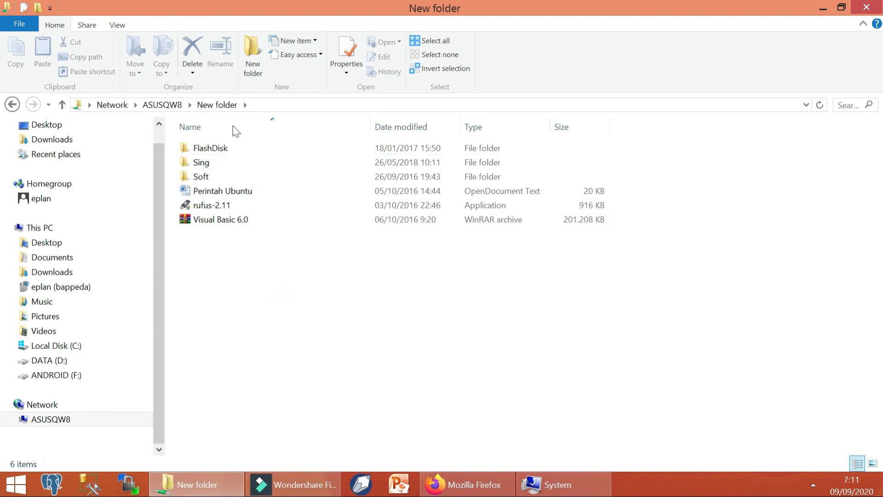
click(13, 105)
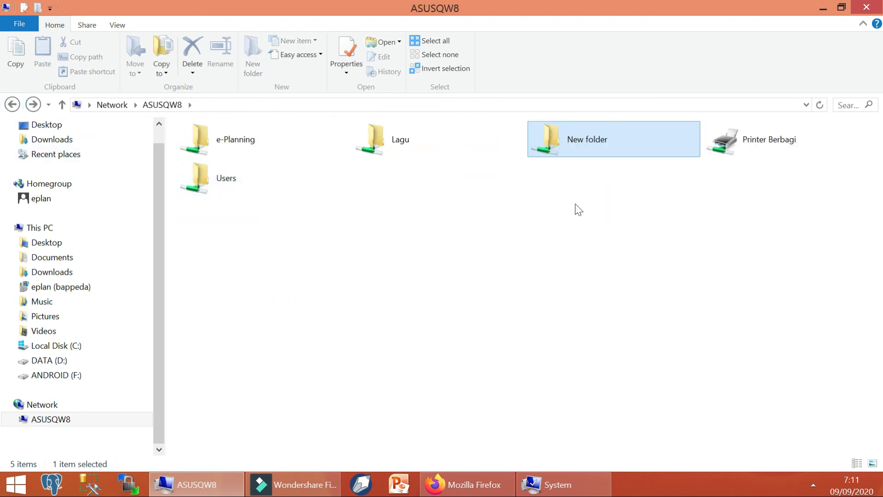
click(619, 226)
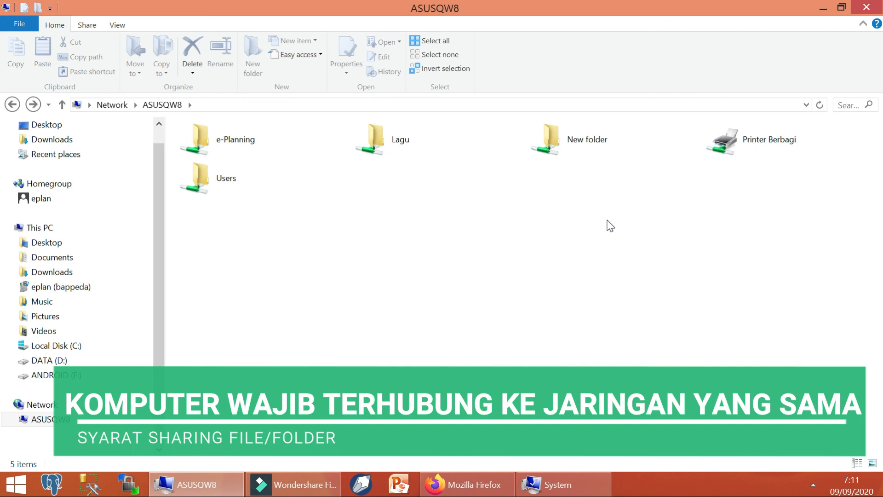
Check the computer's current wireless network connection among the hidden notification icons.
click(813, 485)
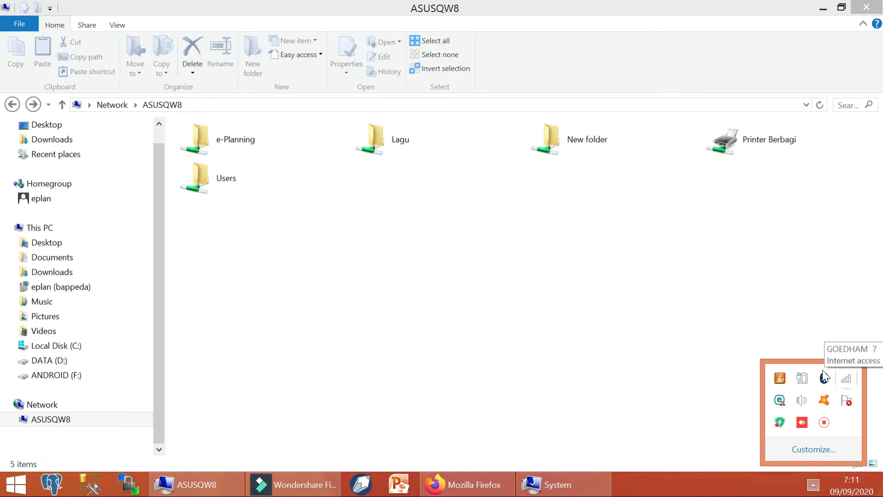
click(610, 300)
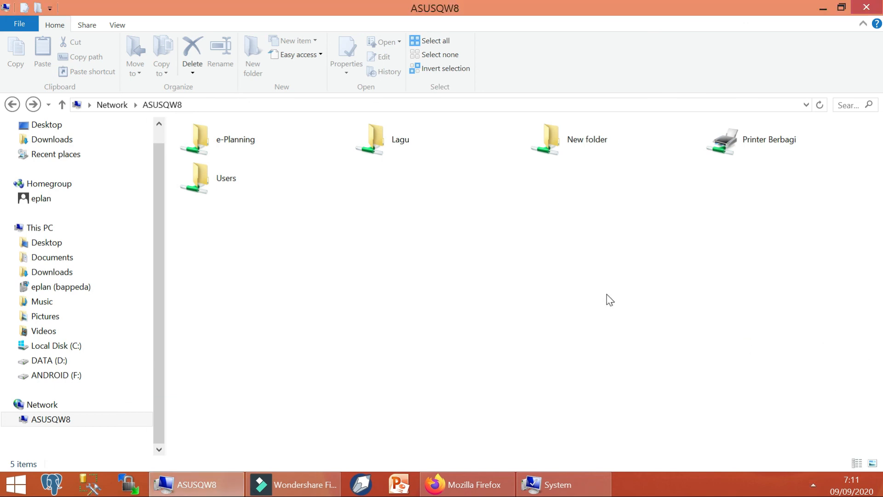